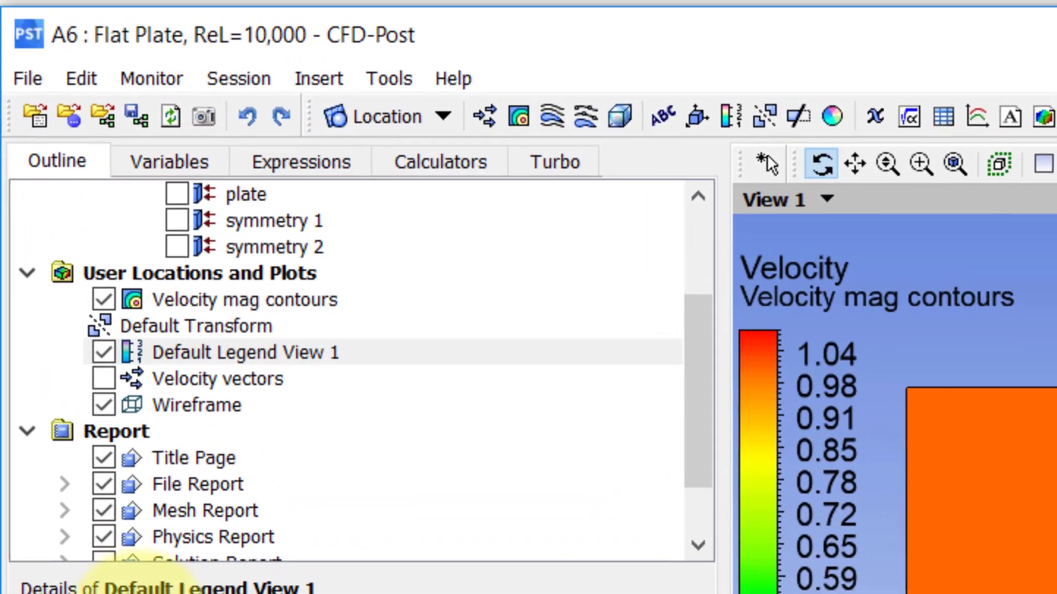
Step: Hide the Velocity mag contours and insert a new contour named 'Pressure contours'
left_click(103, 300)
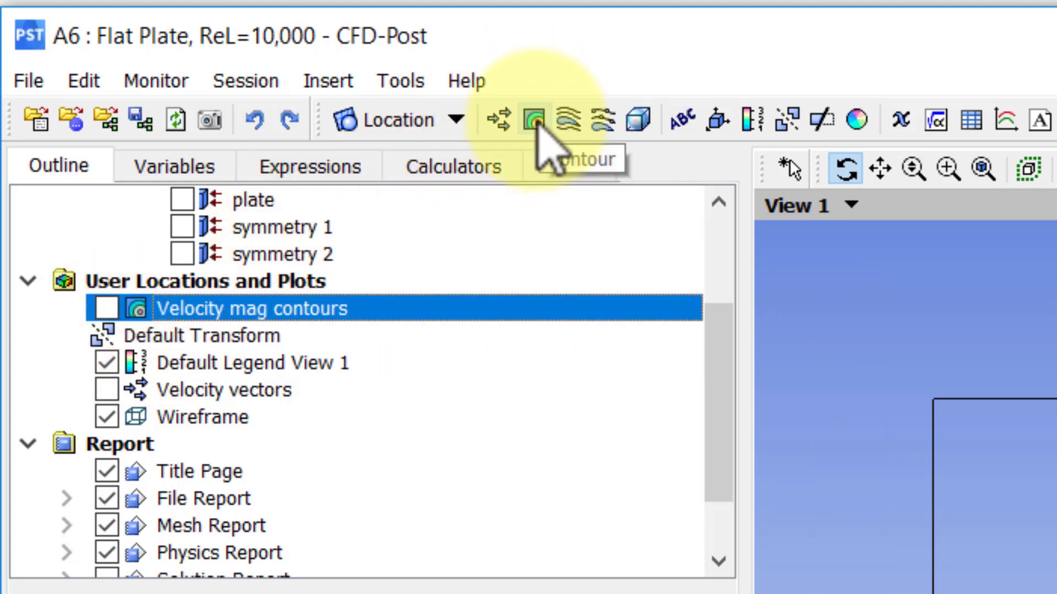
left_click(534, 120)
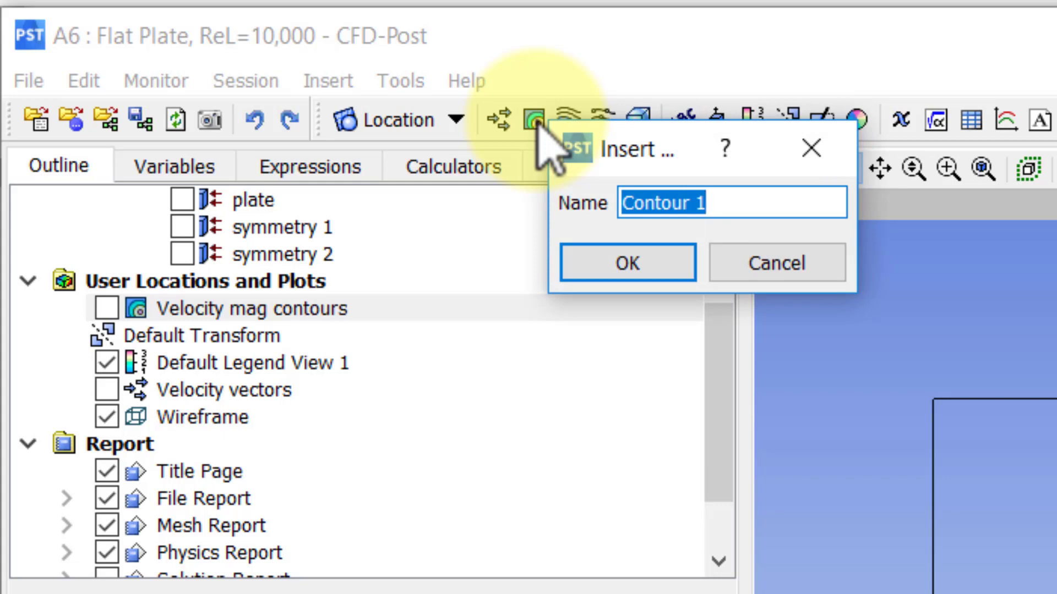
type("Pressure ")
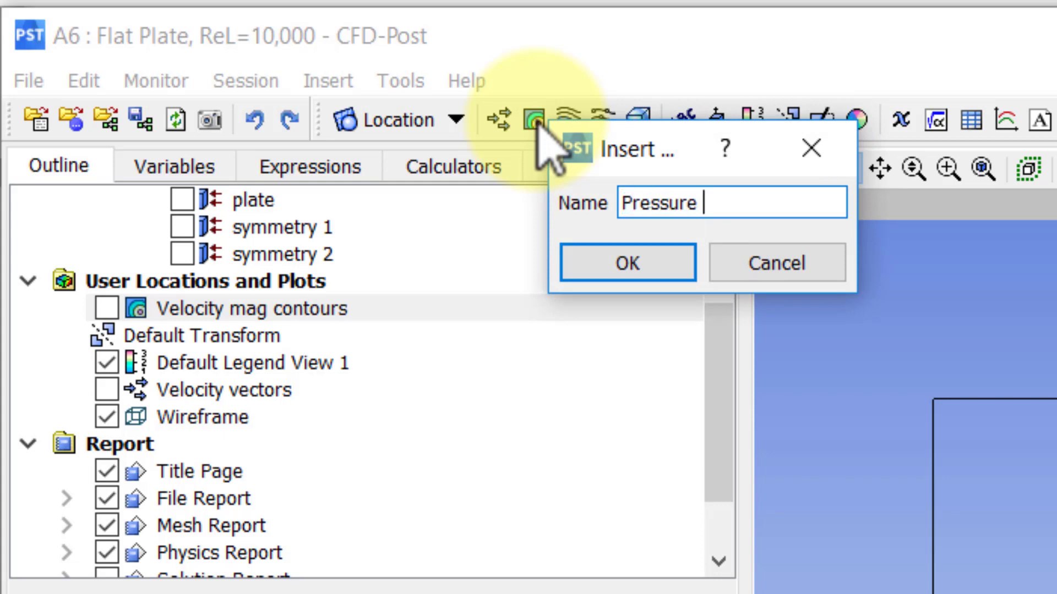
type("contour")
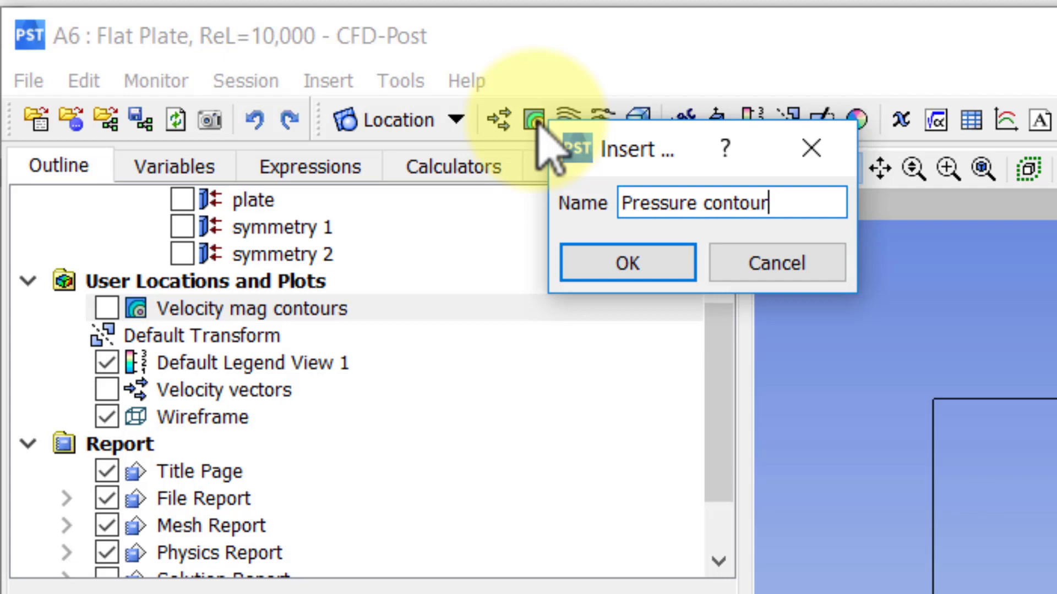
type("s")
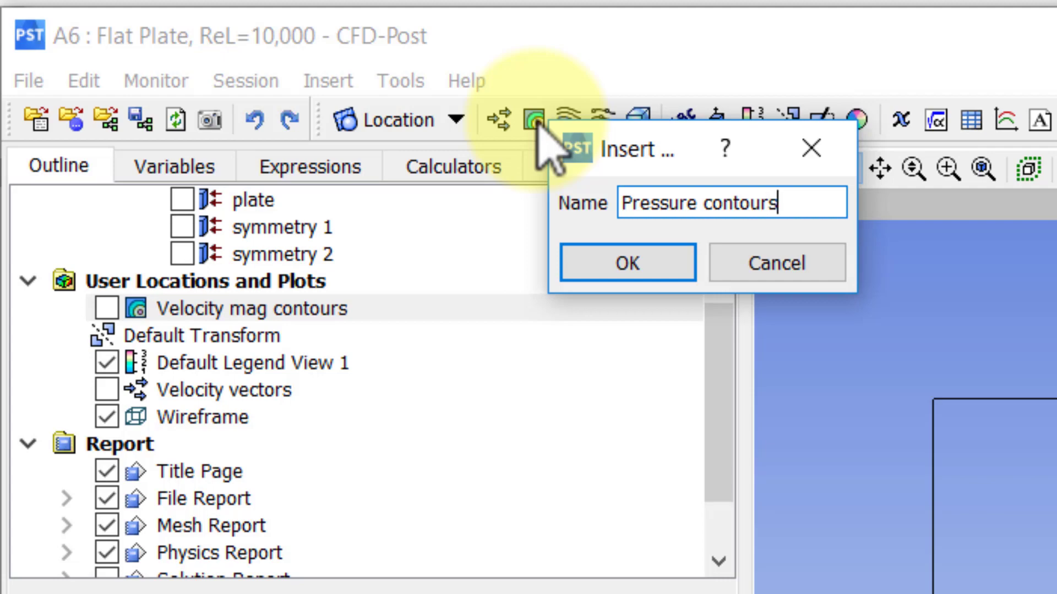
Step: Confirm the contour name, locate it on symmetry 1, set 101 contours, and apply
left_click(634, 259)
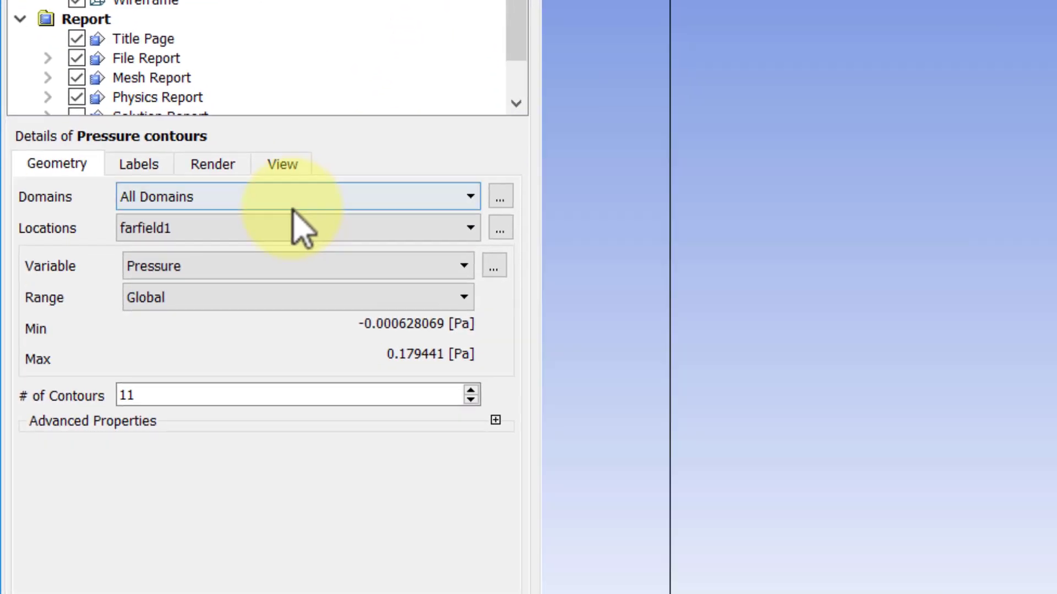
left_click(272, 226)
left_click(256, 320)
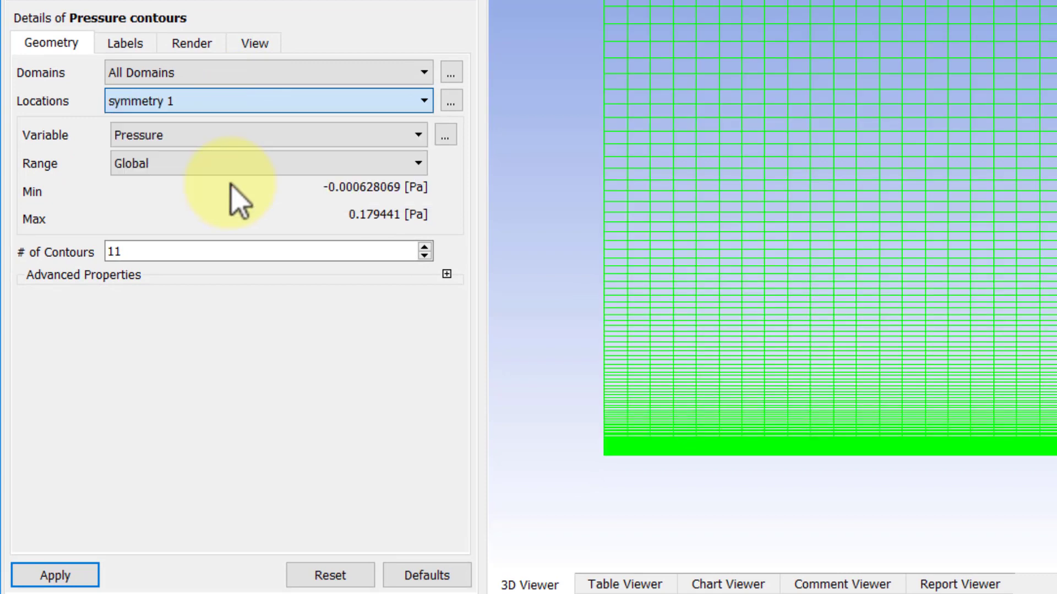
left_click(115, 252)
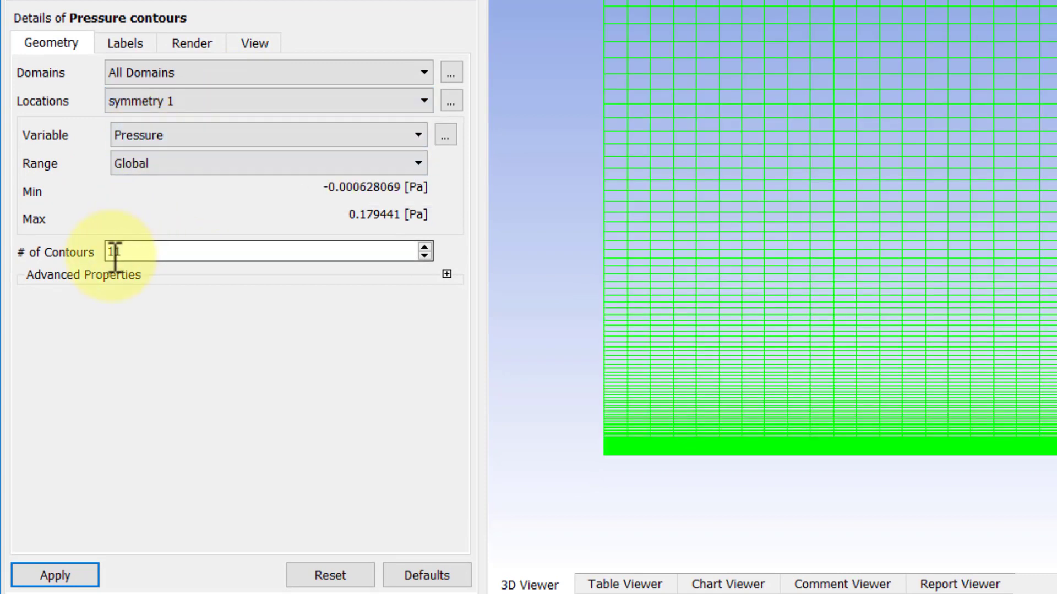
left_click(115, 252)
type("0")
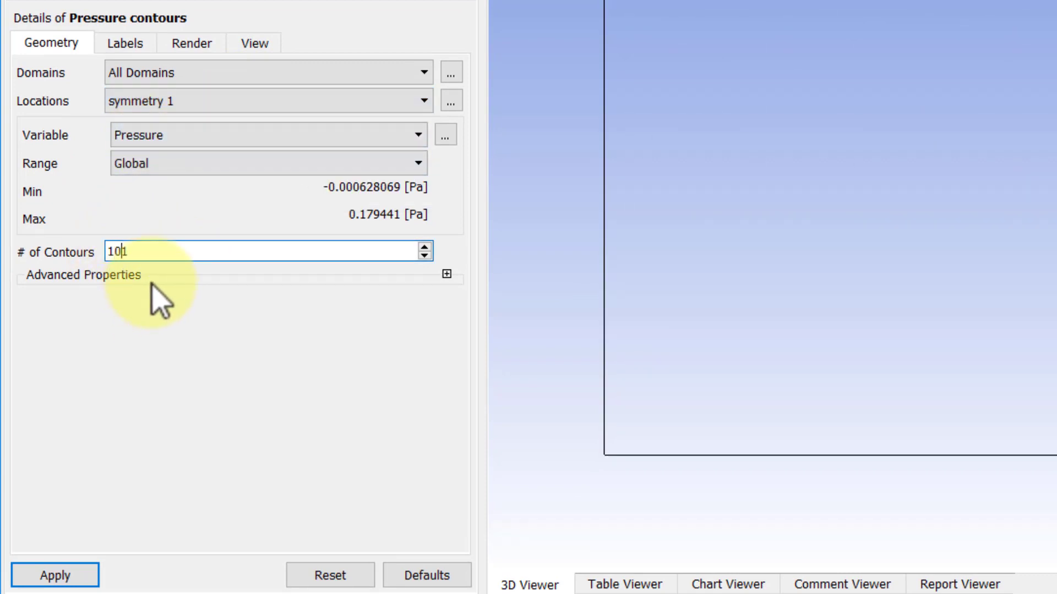
left_click(56, 575)
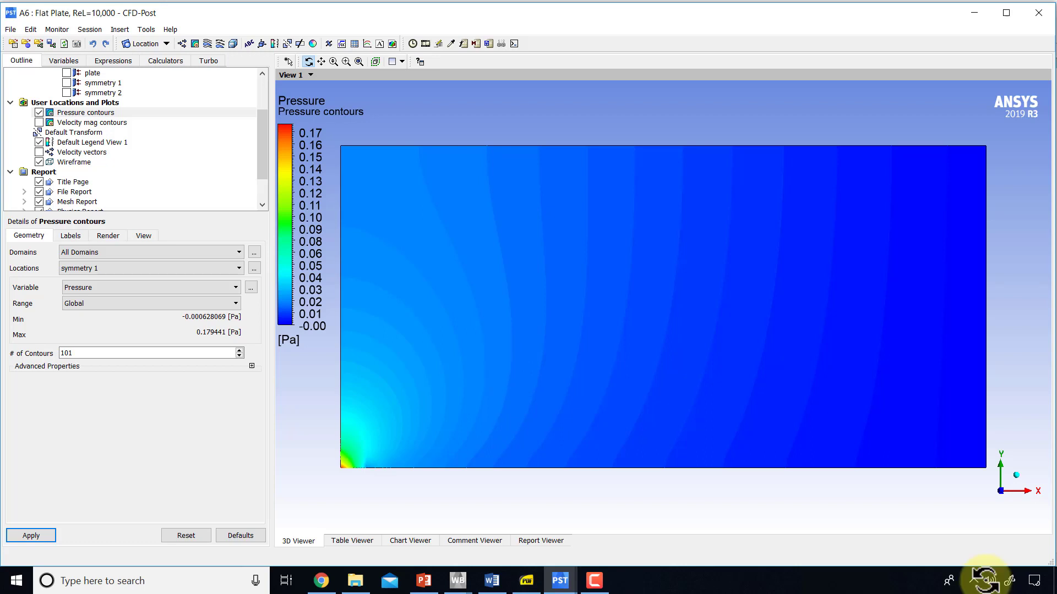
Step: Open a Windows Ink screen sketch of the pressure contour display
left_click(1012, 581)
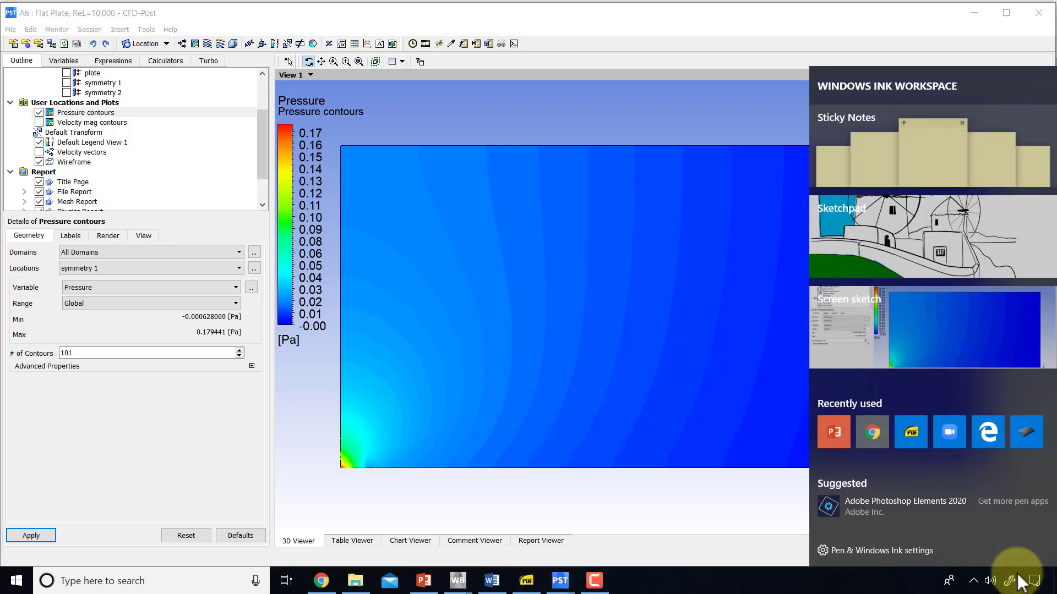
key("Tab")
key("Down")
key("Return")
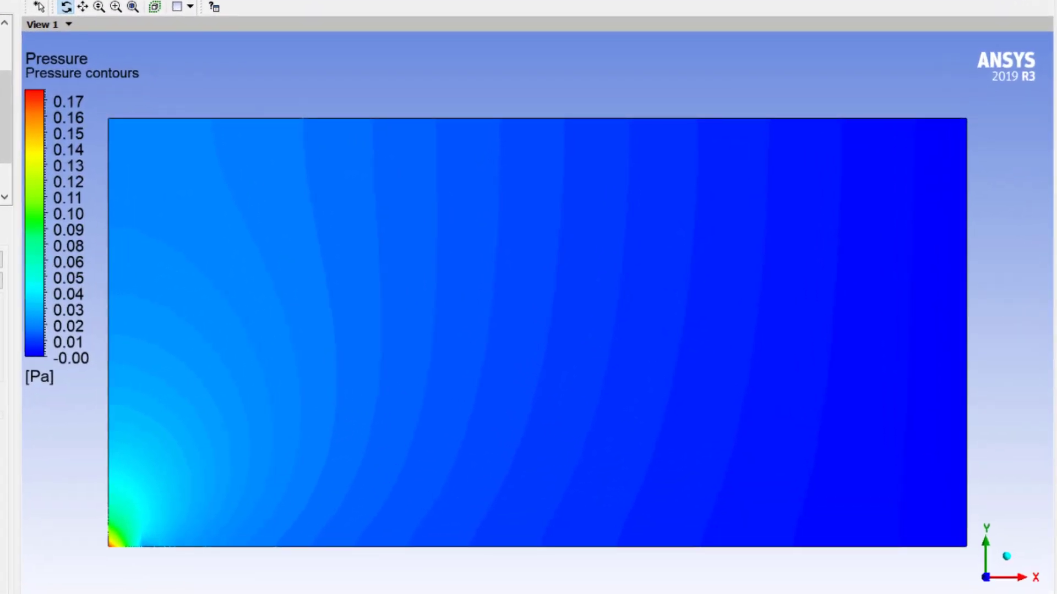
Step: Circle the leading-edge high-pressure corner and handwrite '∂p/∂y ~ 0' beside a vertical line
mouse_move(139, 493)
left_mouse_down()
mouse_move(106, 505)
mouse_move(96, 528)
mouse_move(112, 569)
mouse_move(136, 578)
mouse_move(162, 570)
mouse_move(176, 536)
mouse_move(141, 497)
left_mouse_up()
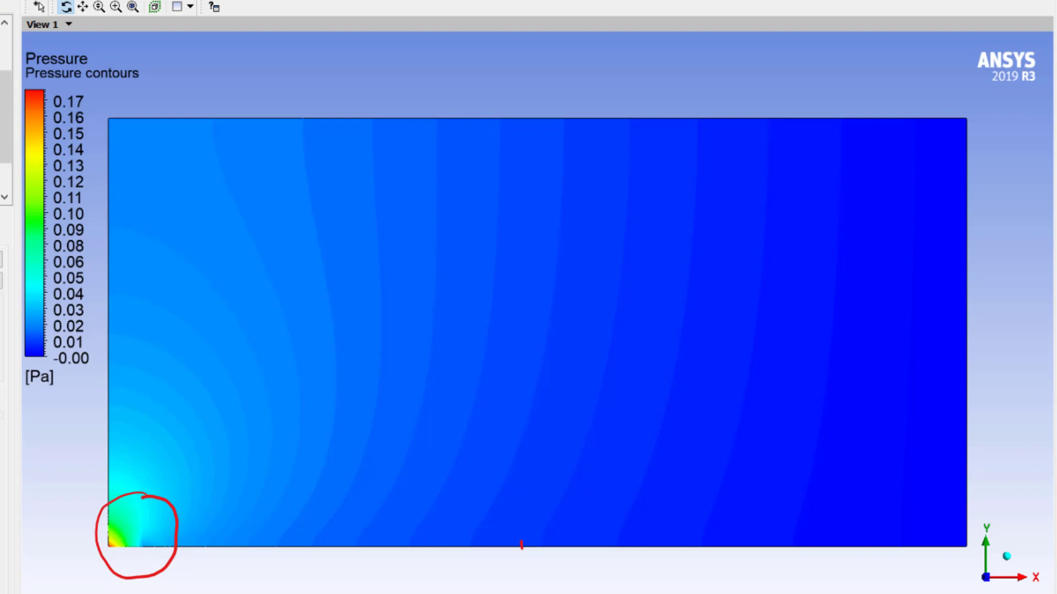
left_click_drag(521, 514, 520, 480)
mouse_move(557, 490)
left_mouse_down()
mouse_move(554, 499)
mouse_move(546, 480)
mouse_move(572, 498)
mouse_move(572, 513)
mouse_move(556, 538)
mouse_move(573, 537)
left_mouse_up()
left_click_drag(578, 527, 570, 562)
mouse_move(589, 516)
left_mouse_down()
mouse_move(609, 507)
mouse_move(621, 517)
mouse_move(629, 500)
left_mouse_up()
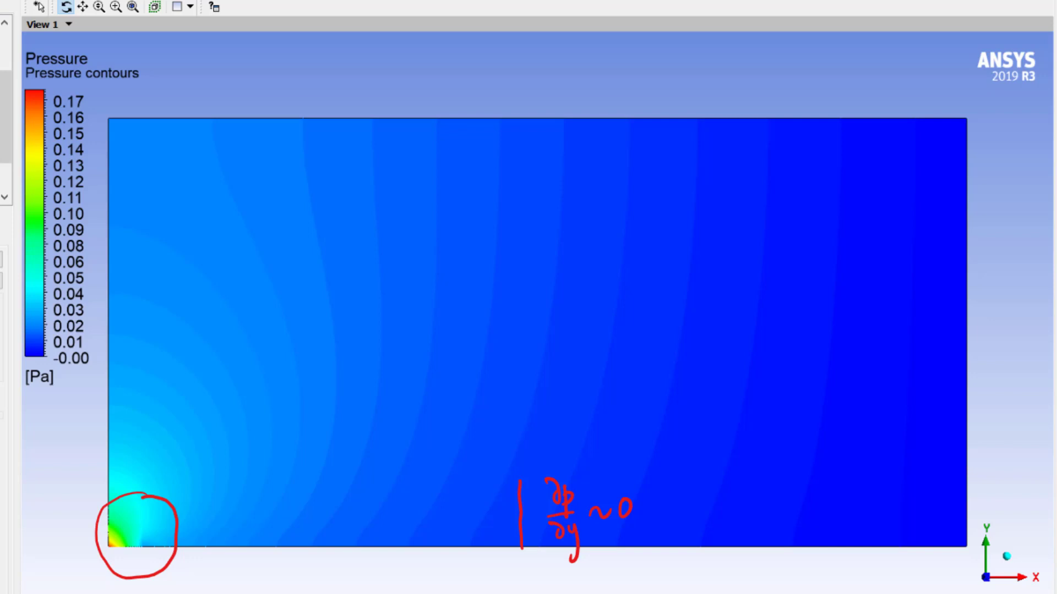
Step: Handwrite '½ρU∞² = 0.5 Pa' above the pressure contour plot
left_click_drag(403, 37, 410, 61)
left_click_drag(396, 72, 411, 87)
mouse_move(422, 78)
left_mouse_down()
mouse_move(427, 53)
mouse_move(424, 66)
mouse_move(454, 49)
mouse_move(462, 81)
mouse_move(481, 50)
mouse_move(505, 56)
left_mouse_up()
mouse_move(493, 66)
left_mouse_down()
mouse_move(551, 62)
mouse_move(566, 49)
mouse_move(559, 73)
left_mouse_up()
left_click(550, 64)
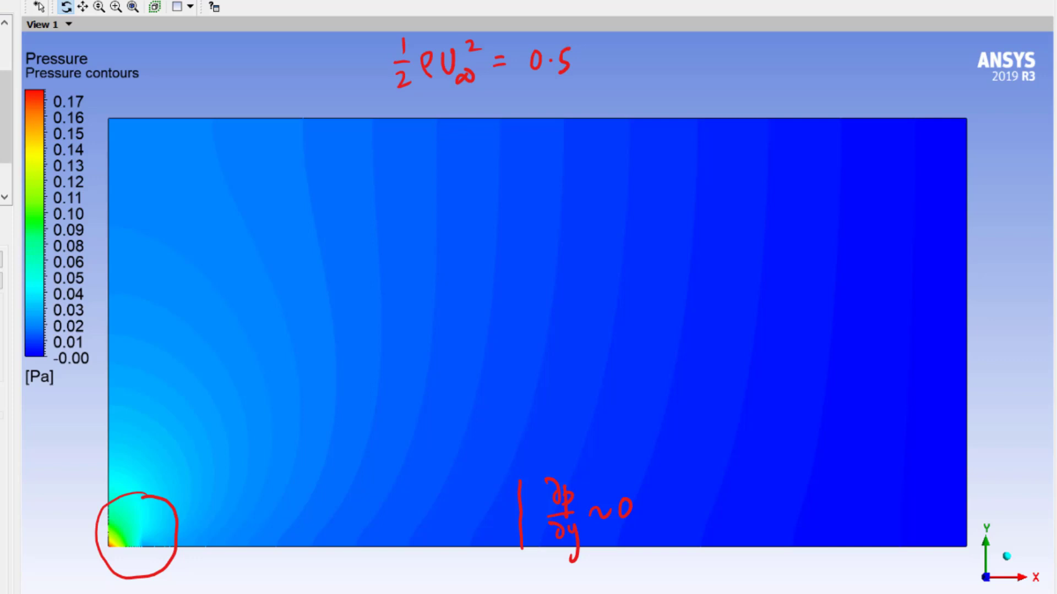
mouse_move(591, 44)
left_mouse_down()
mouse_move(592, 67)
mouse_move(594, 55)
mouse_move(620, 66)
left_mouse_up()
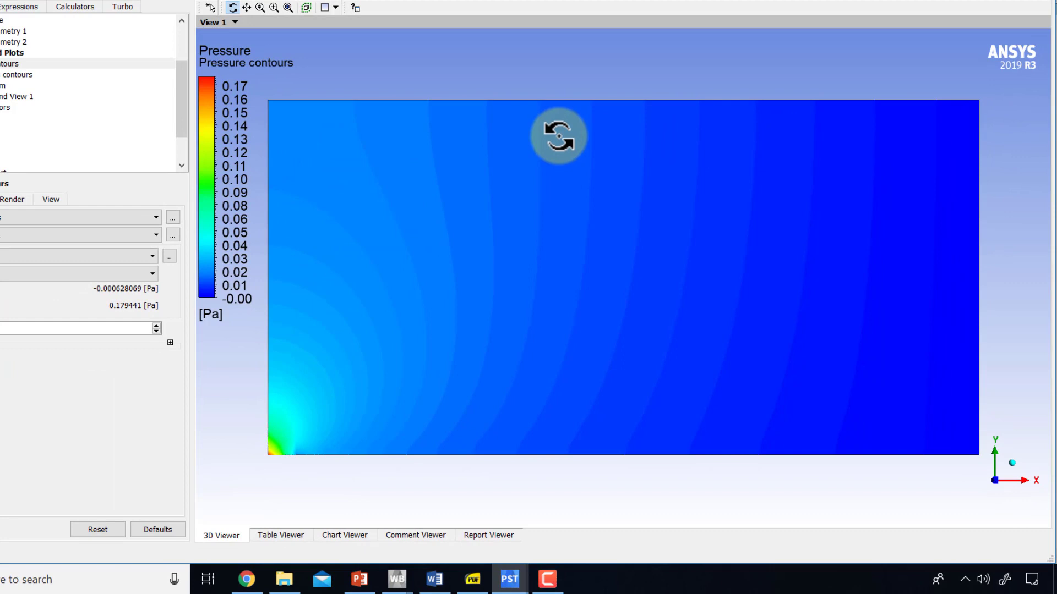
Step: Switch to the two-column viewer layout, activate View 2, and synchronize visibility across views
left_click(335, 5)
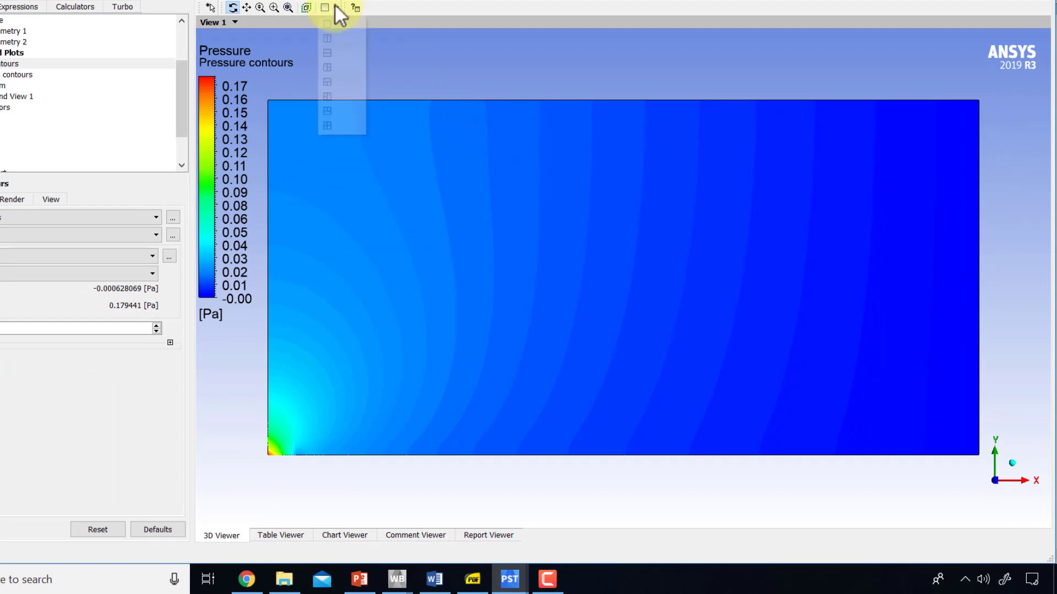
left_click(334, 39)
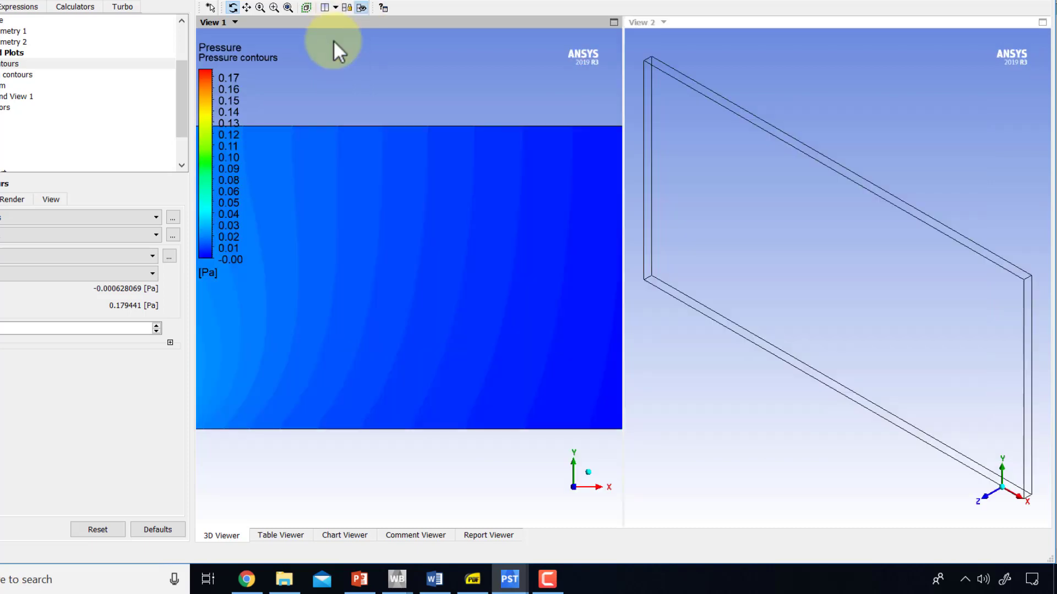
left_click(766, 412)
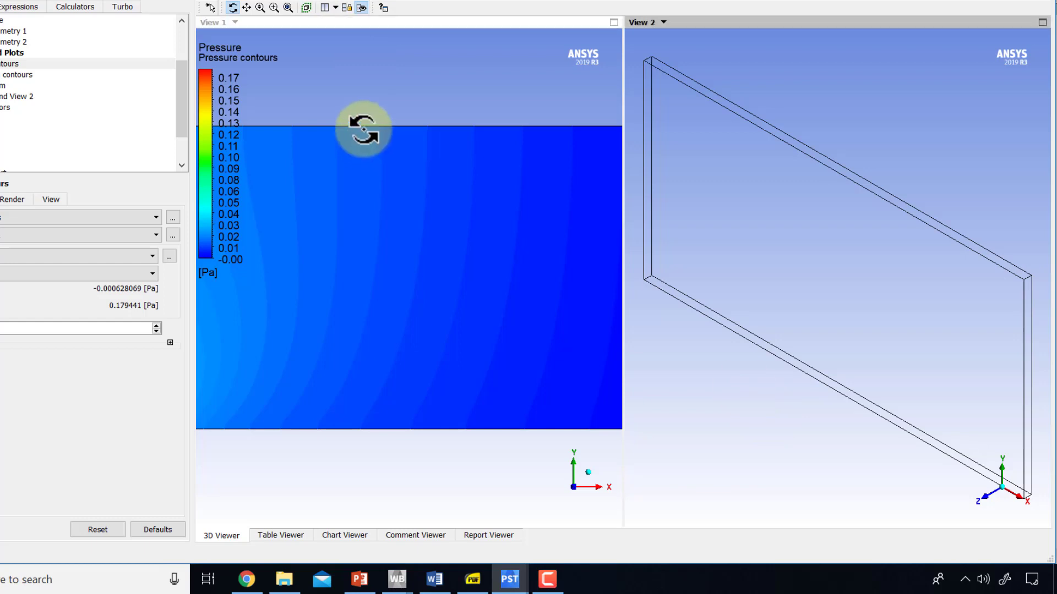
left_click(361, 8)
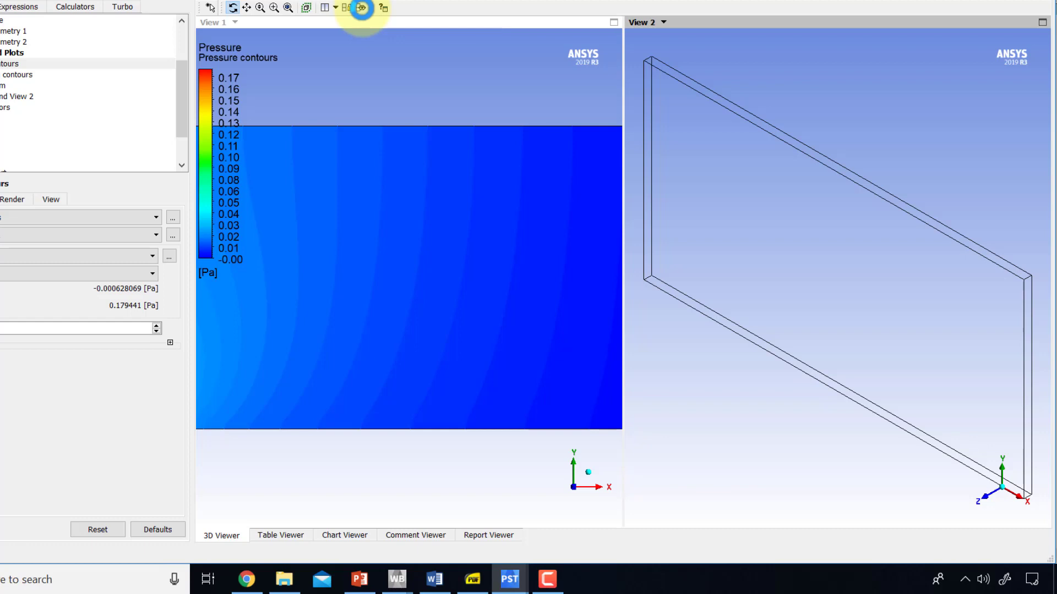
Step: Link both cameras, set View 1 to the +Z face-on view, and pan the plate up-right
left_click(346, 8)
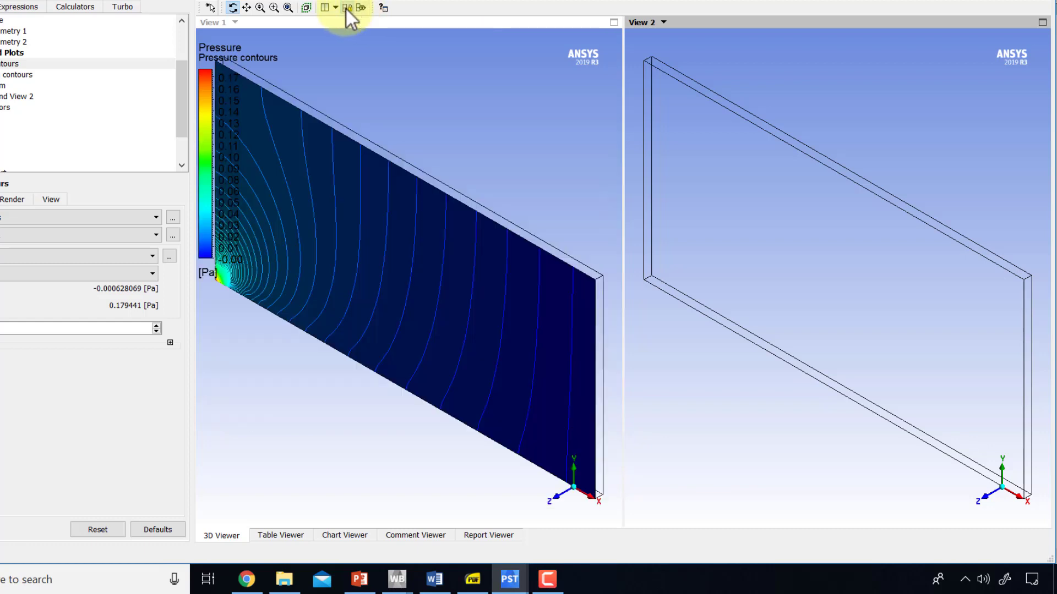
left_click(556, 497)
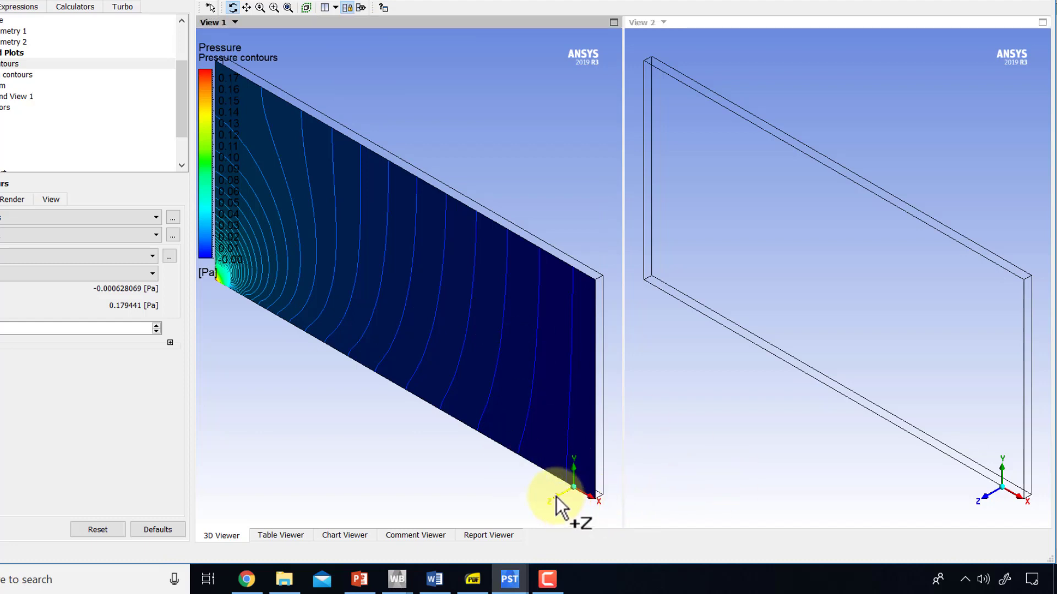
left_click(556, 496)
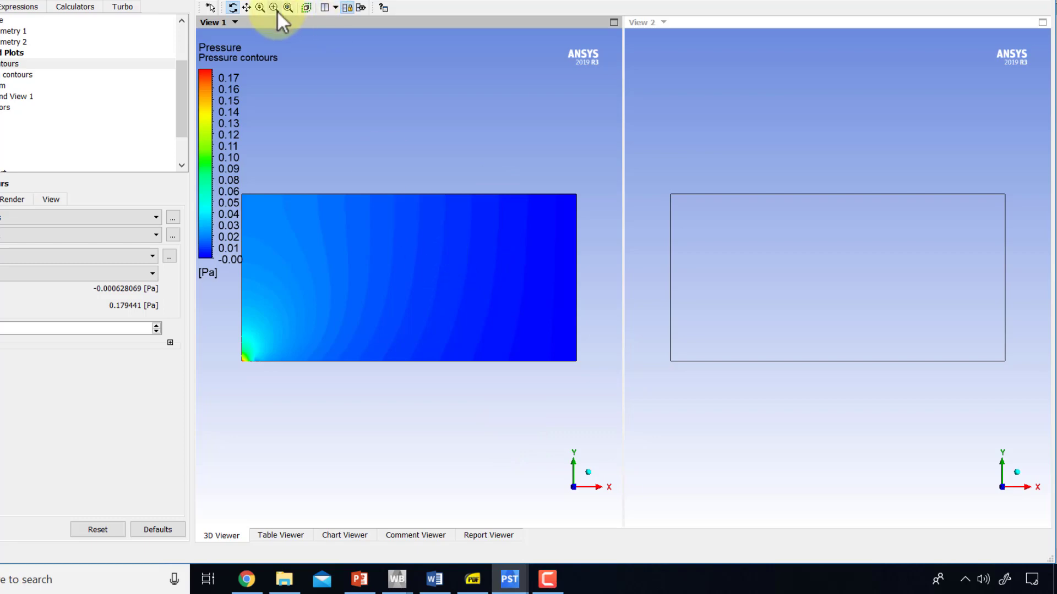
left_click(246, 7)
left_click_drag(462, 275, 482, 191)
left_click(899, 208)
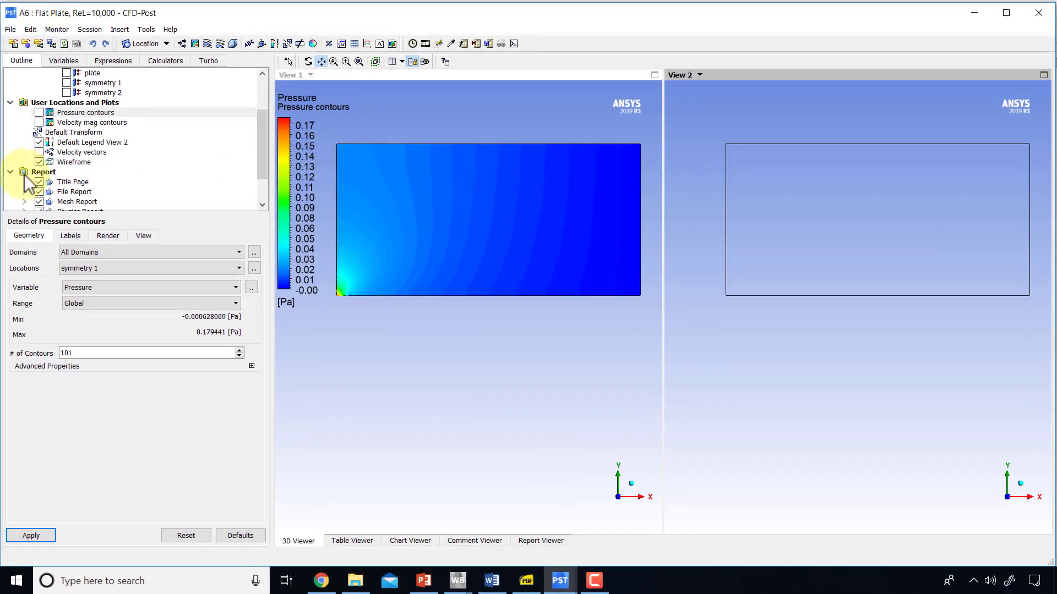
Step: Show Velocity mag contours in View 2 for comparison, then return to one viewport and save
left_click(39, 122)
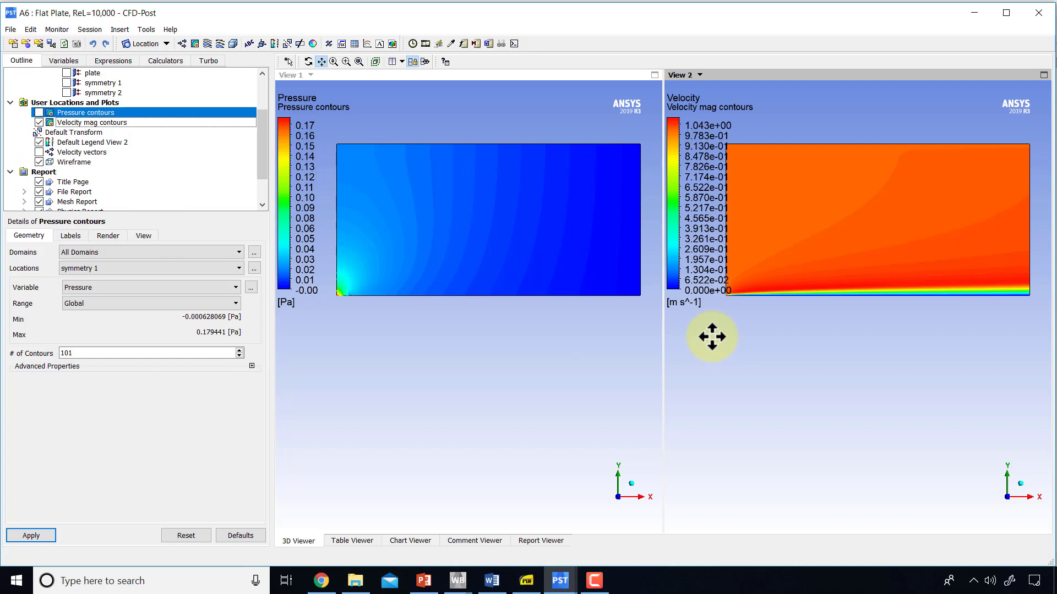
scroll(784, 236, "down", 2)
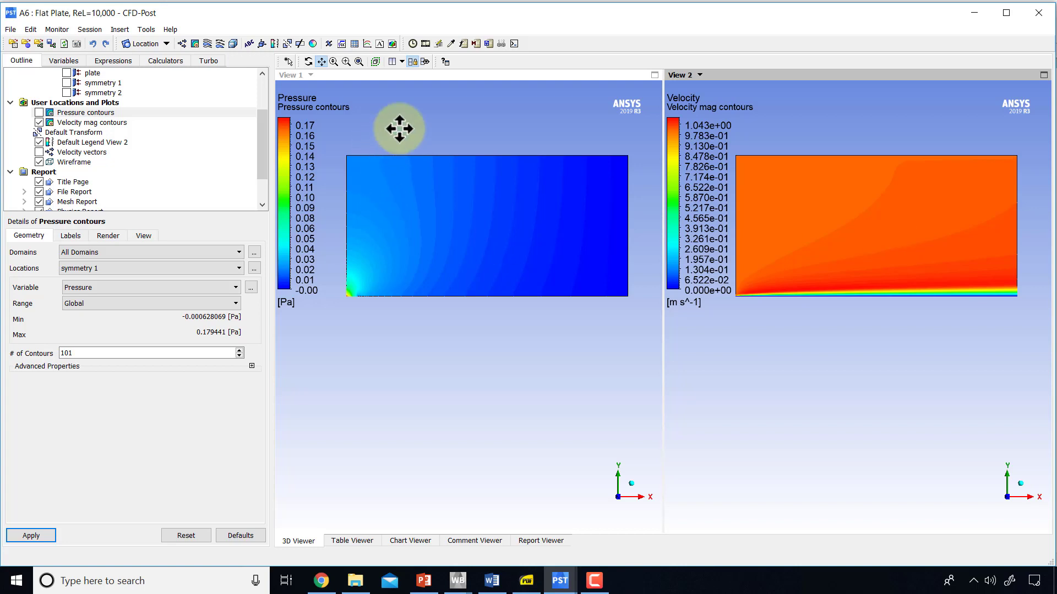
left_click(402, 61)
left_click(398, 77)
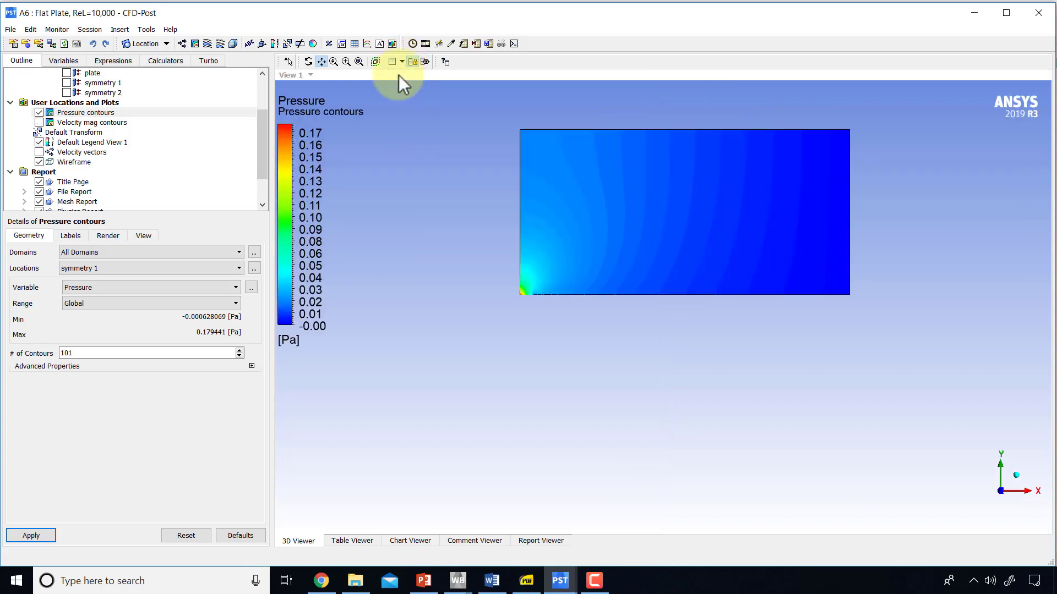
left_click(9, 30)
left_click(52, 78)
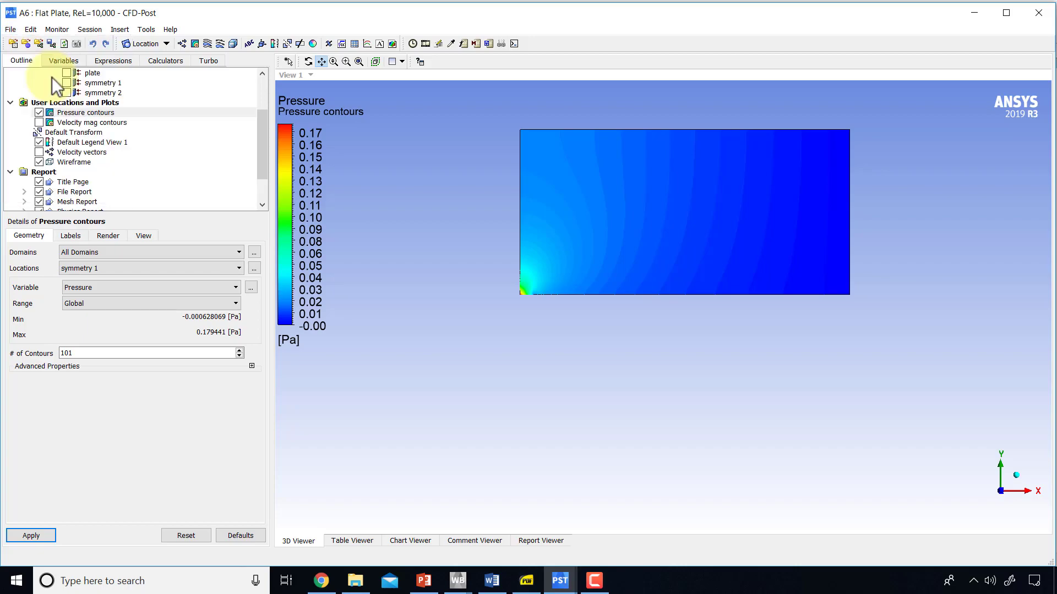